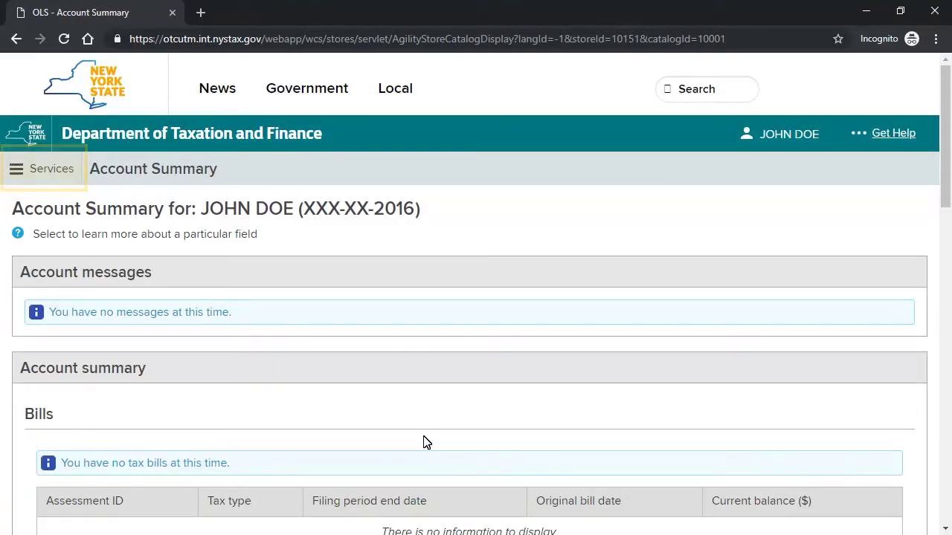
- Start a 2018 personal income tax extension from the Services menu's Personal income tax section
left_click(38, 170)
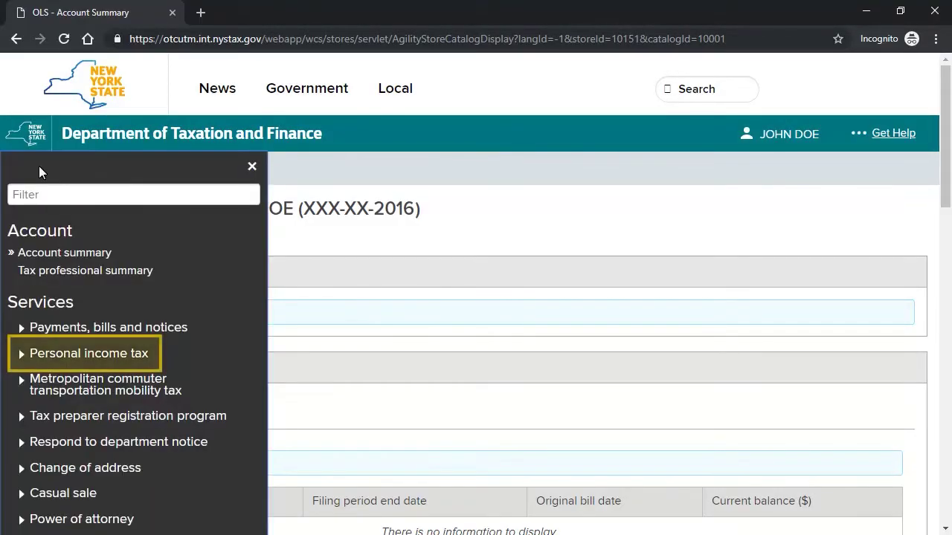
left_click(21, 354)
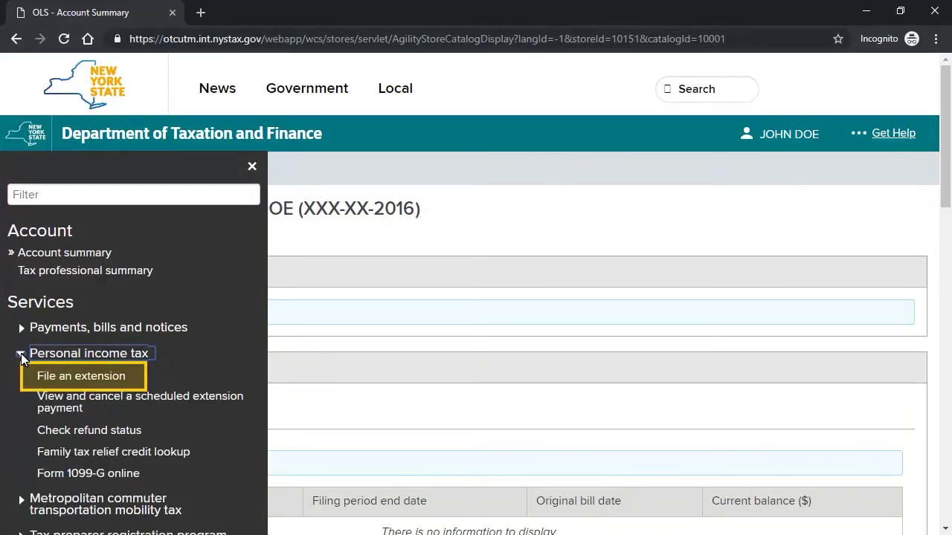
left_click(72, 375)
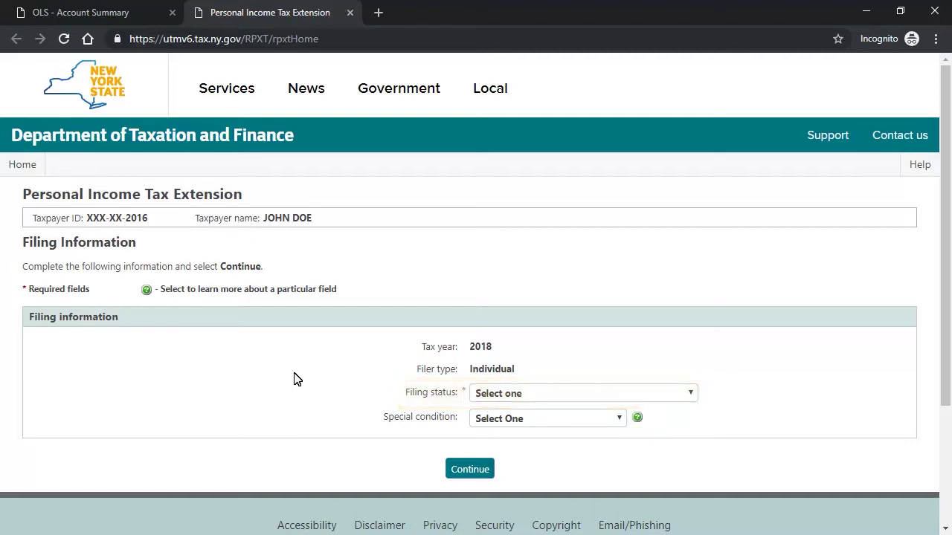
- Set filing status to Single (1), leave Special condition as Select One, and continue
left_click(692, 394)
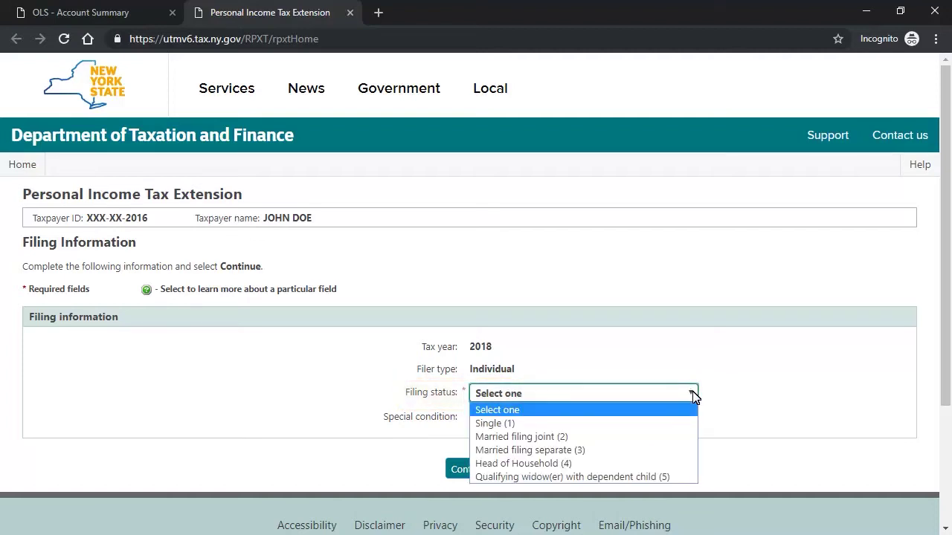
left_click(502, 422)
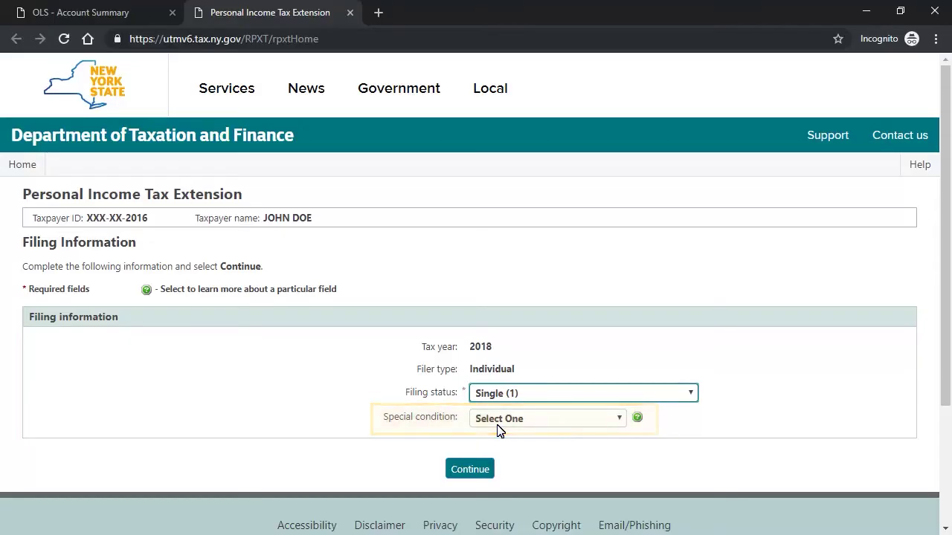
left_click(622, 421)
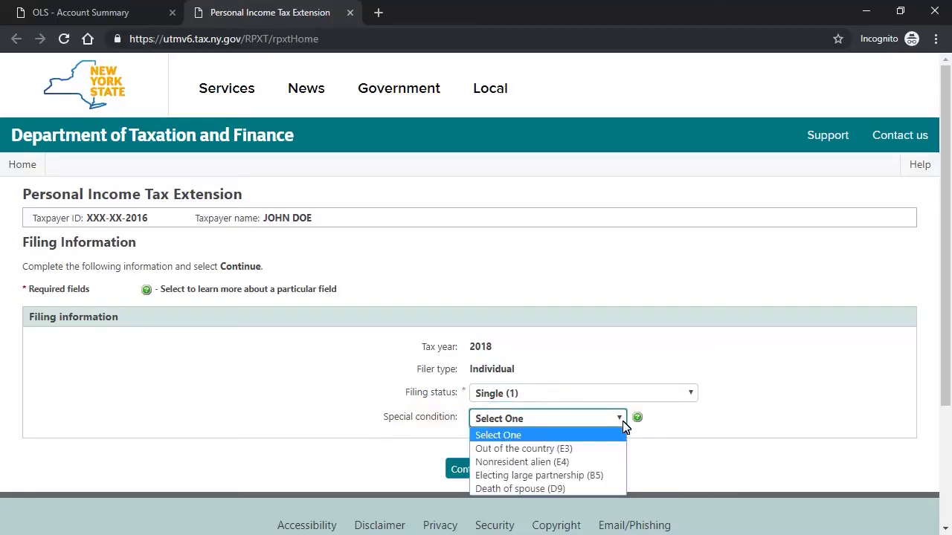
left_click(623, 421)
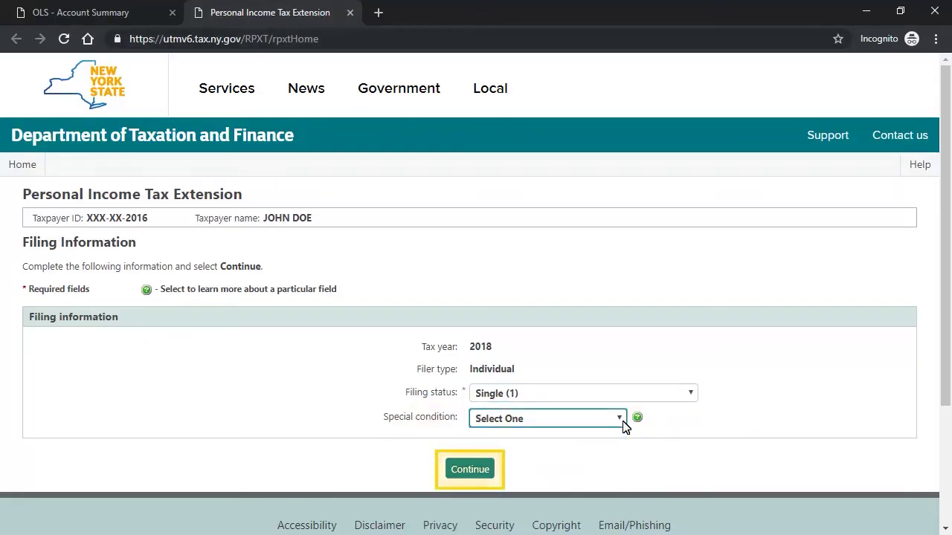
left_click(466, 473)
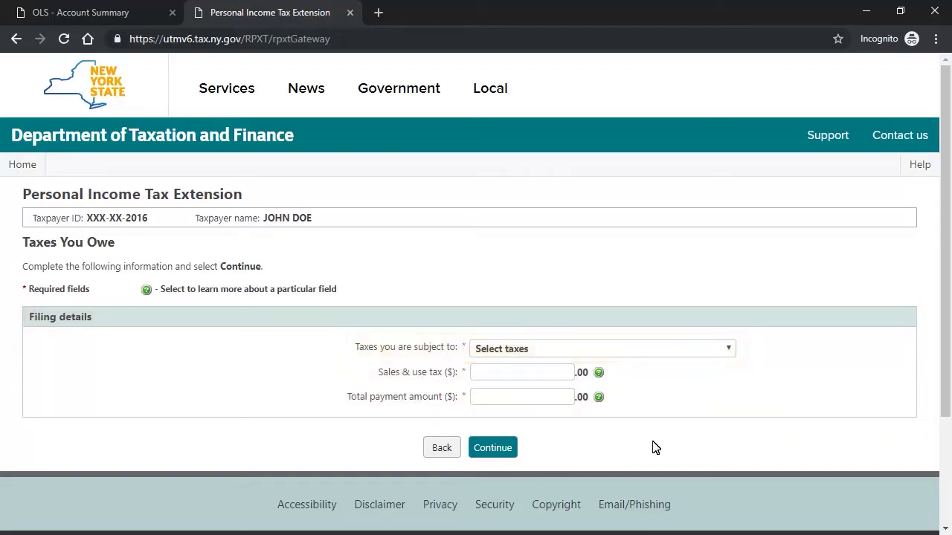
- Choose New York State as the tax owed, with sales and use tax 0 and total payment 100
left_click(728, 349)
left_click(577, 379)
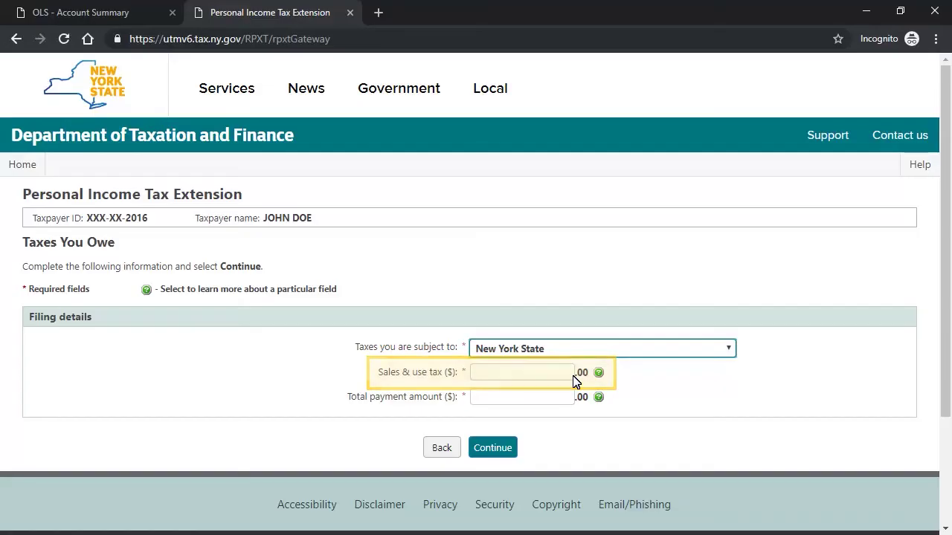
left_click(569, 376)
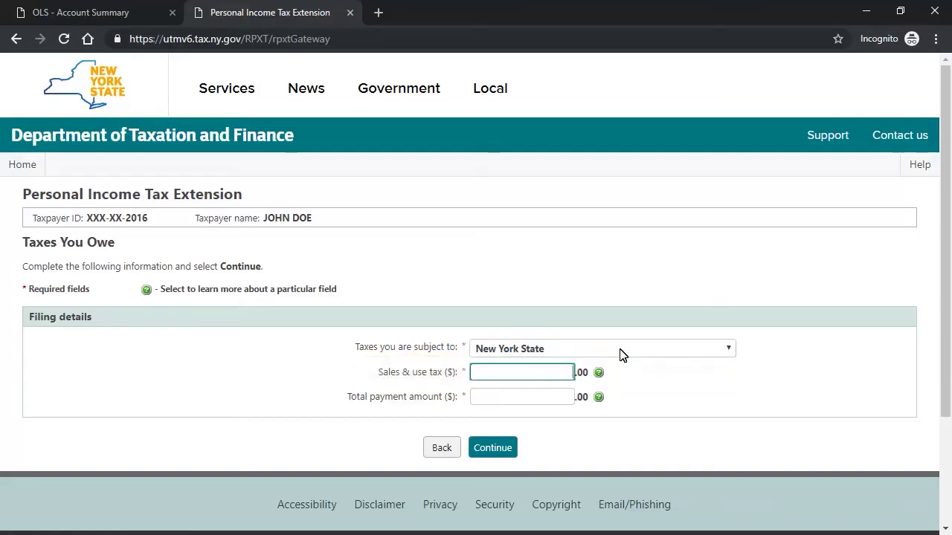
type("0")
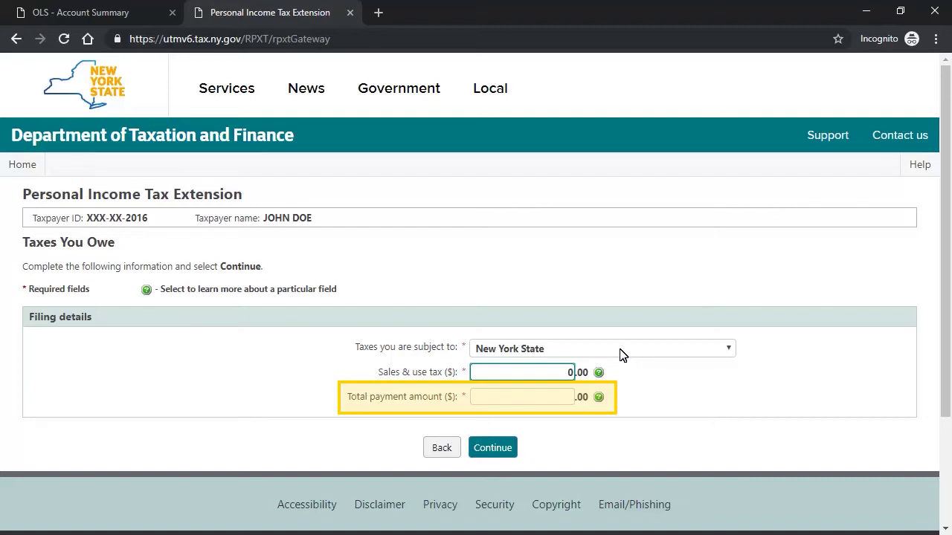
left_click(567, 397)
type("100")
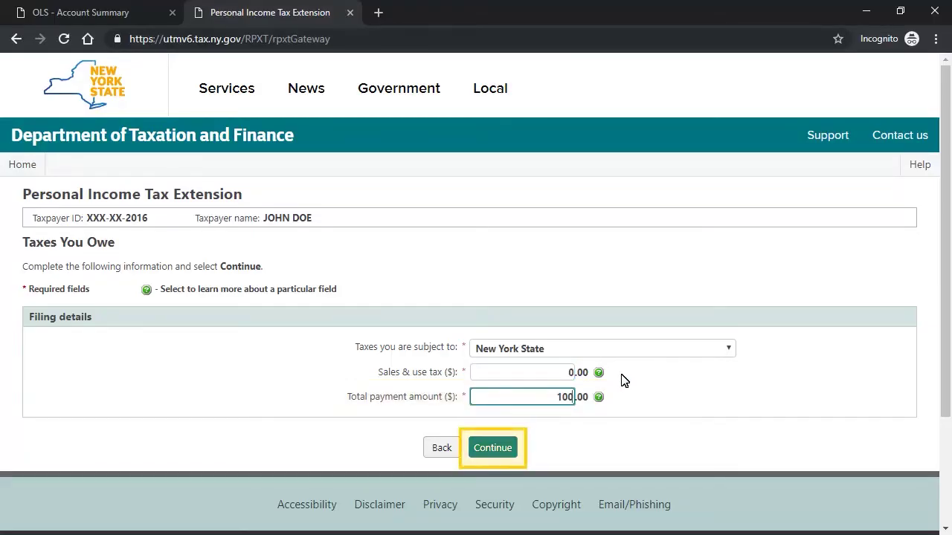
left_click(494, 449)
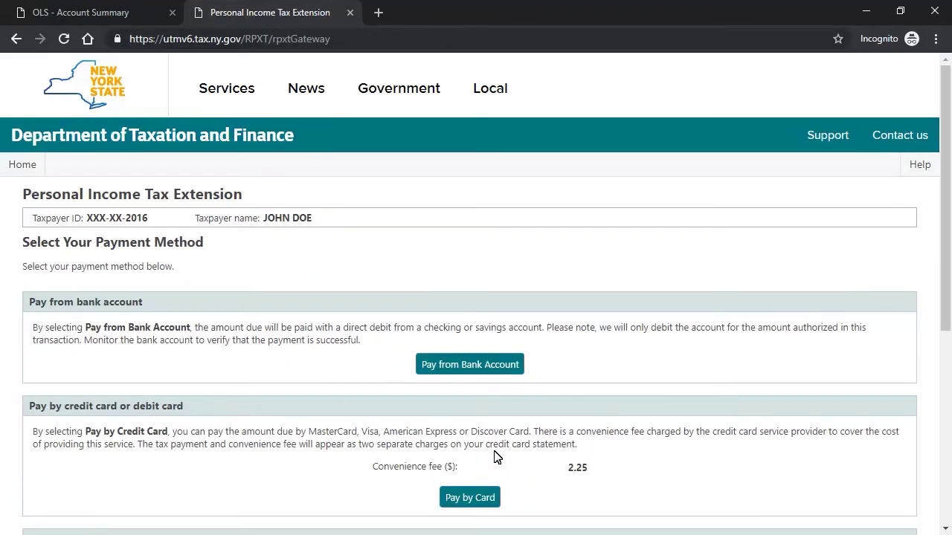
- Review the payment options and choose Pay from Bank Account
left_click_drag(948, 153, 949, 232)
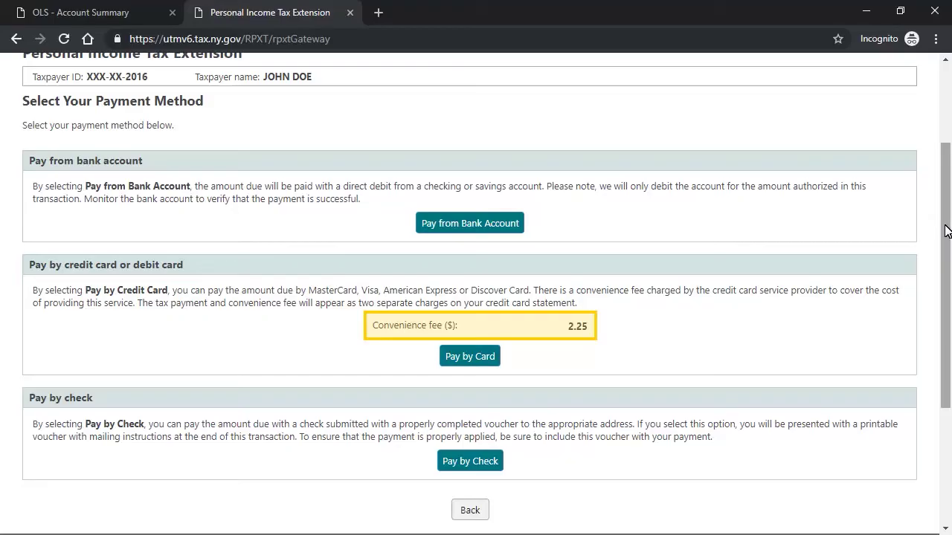
left_click_drag(946, 230, 948, 123)
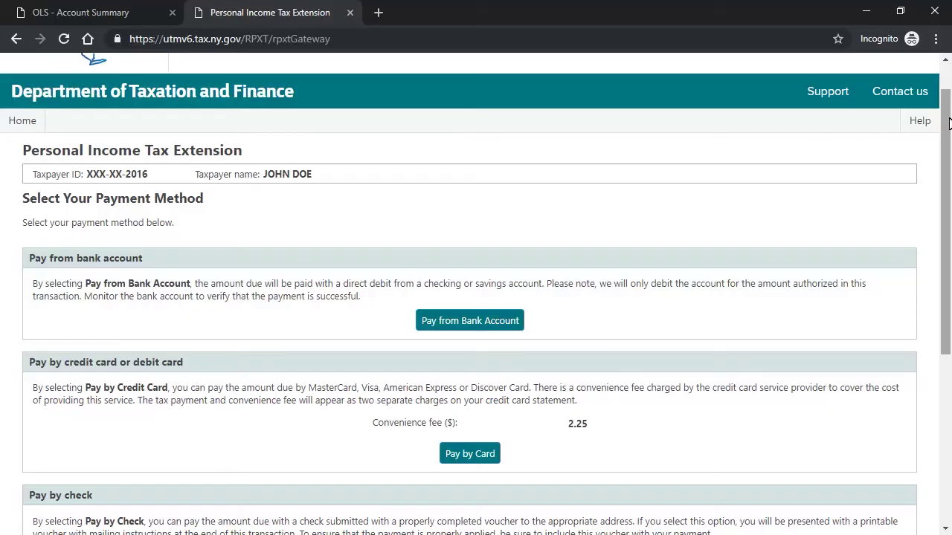
key("Tab")
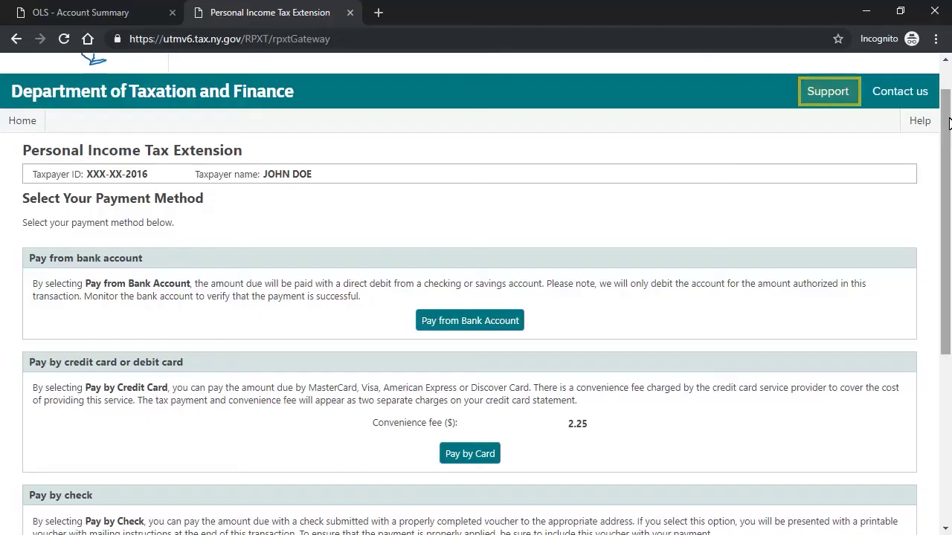
left_click_drag(949, 122, 949, 192)
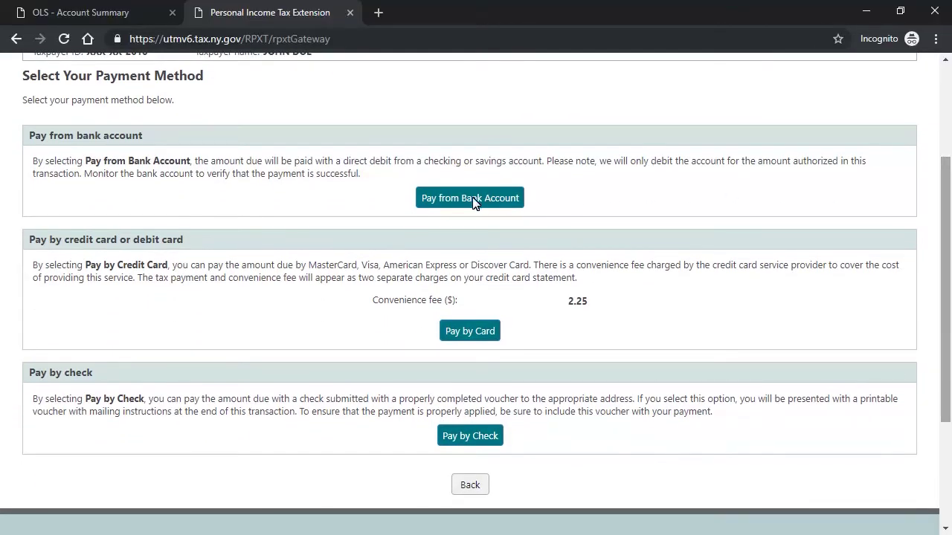
left_click(473, 197)
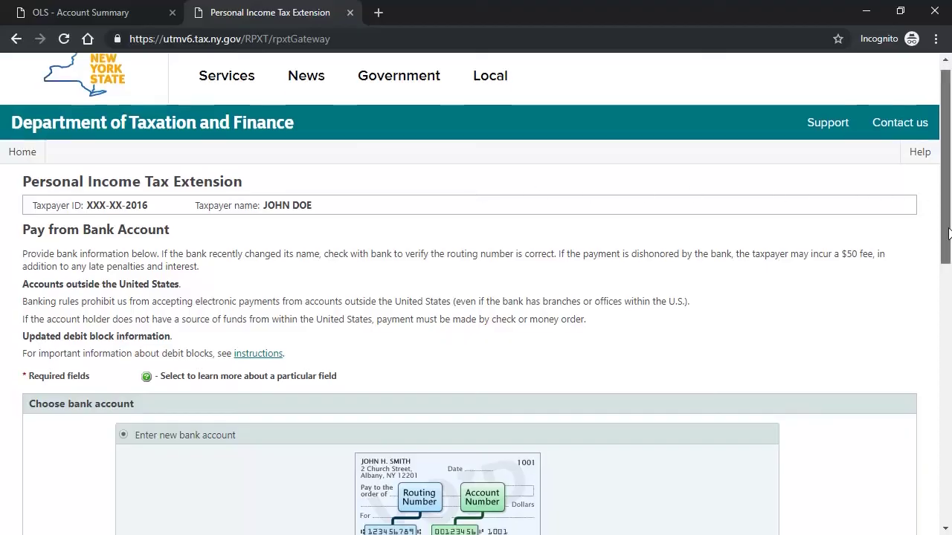
- Enter the bank routing number, then enter and confirm the account number
left_click_drag(948, 225, 949, 367)
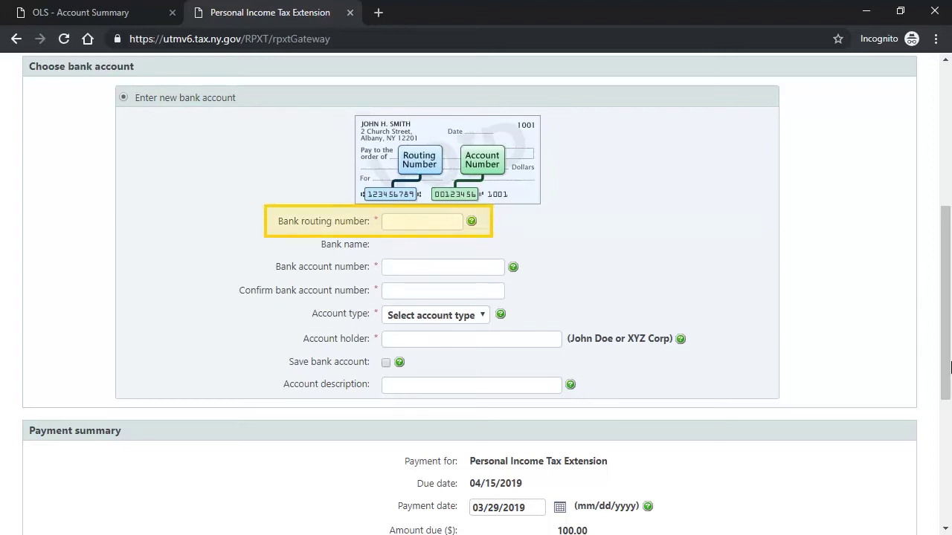
left_click(451, 221)
type("0")
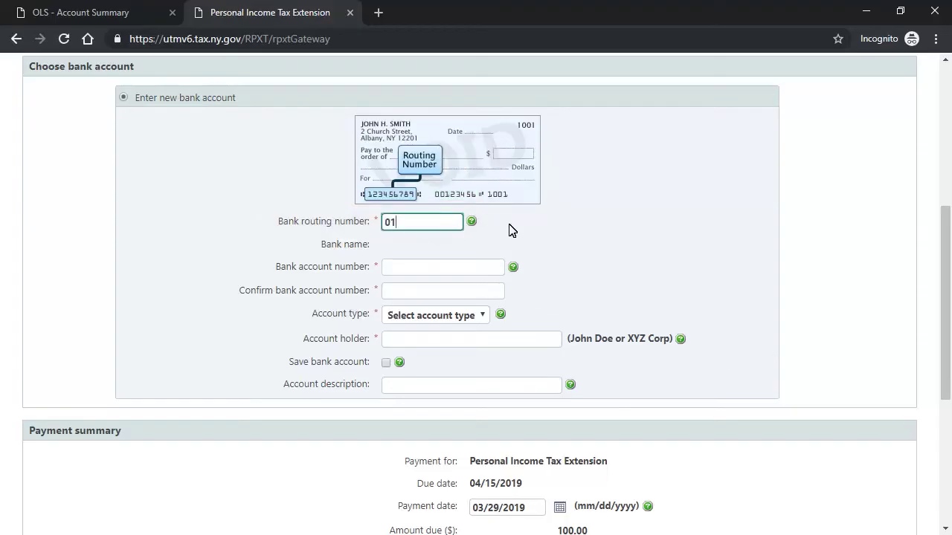
type("1000028")
key("Tab")
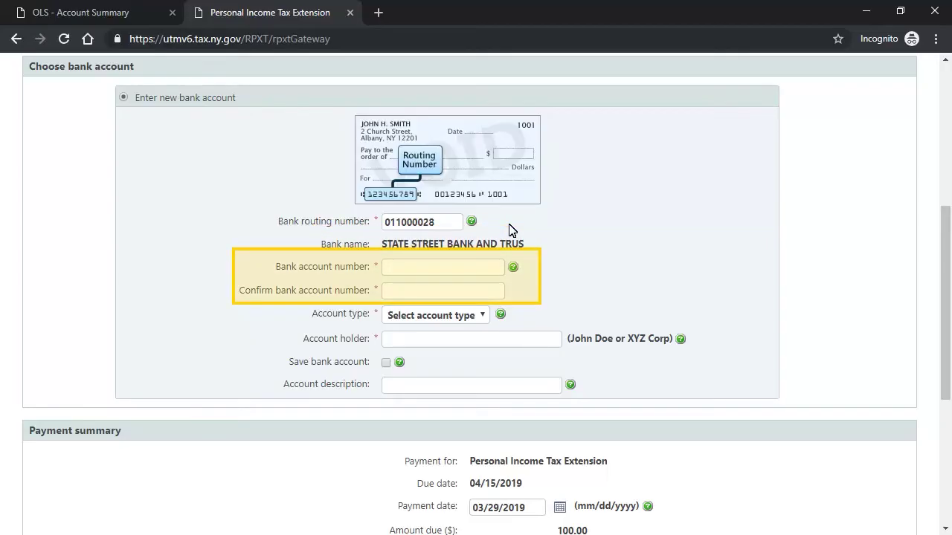
left_click(495, 267)
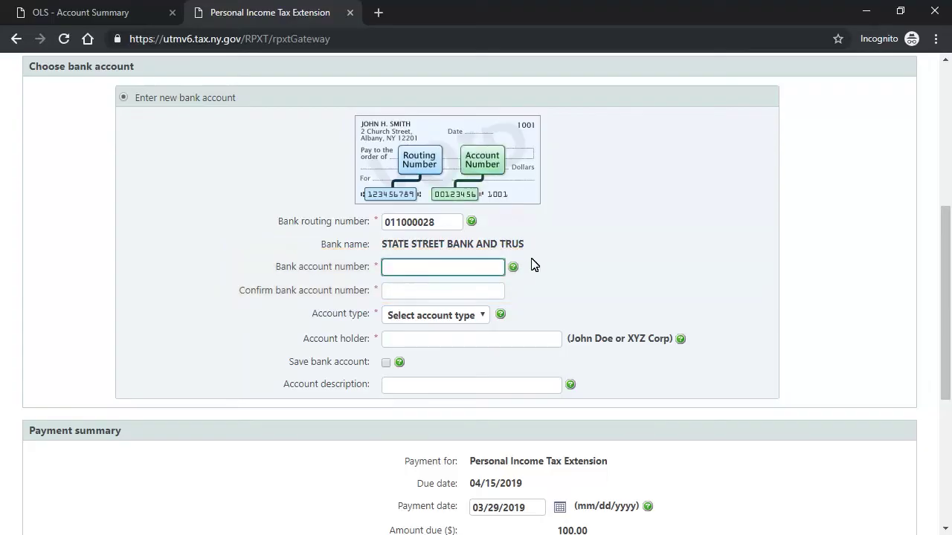
type("123456789")
left_click(499, 296)
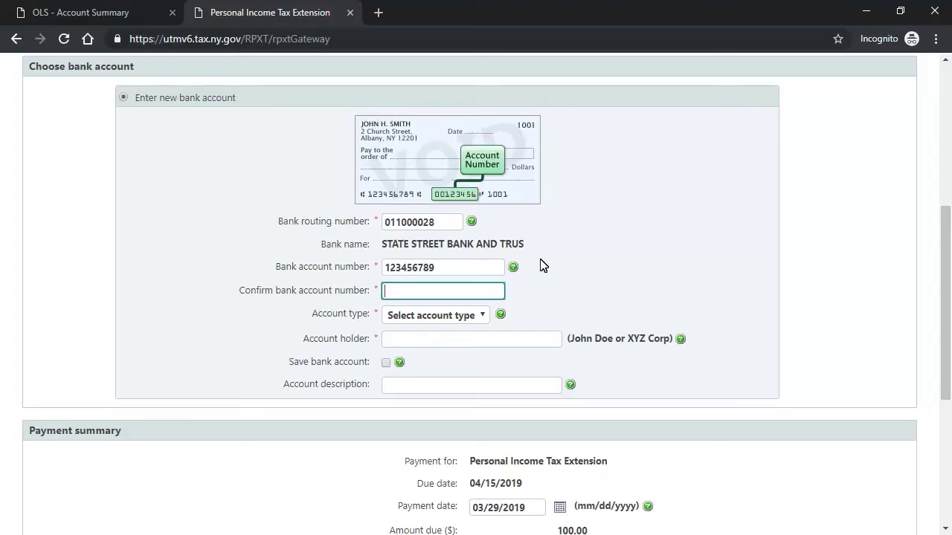
type("123456789")
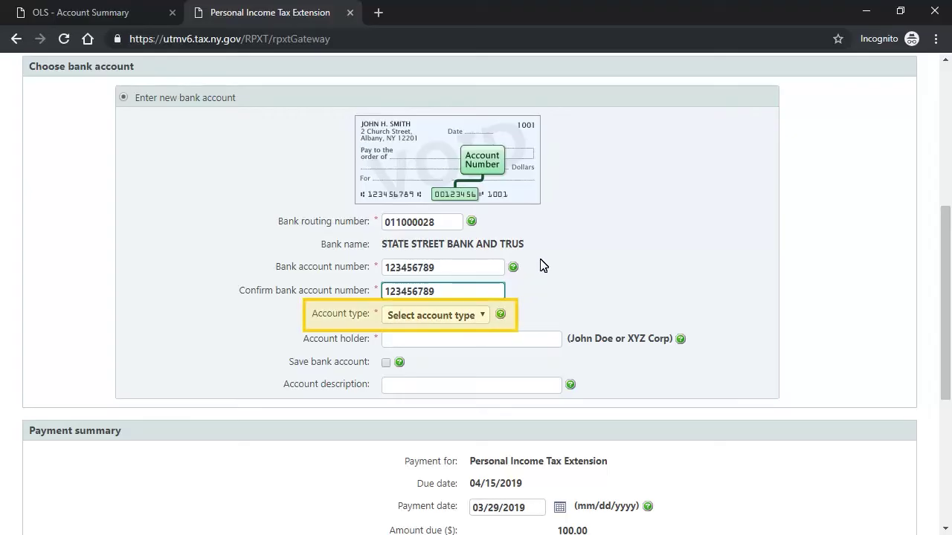
- Set account type to Personal checking, enter the holder's name, save the account, and add a description
left_click(483, 316)
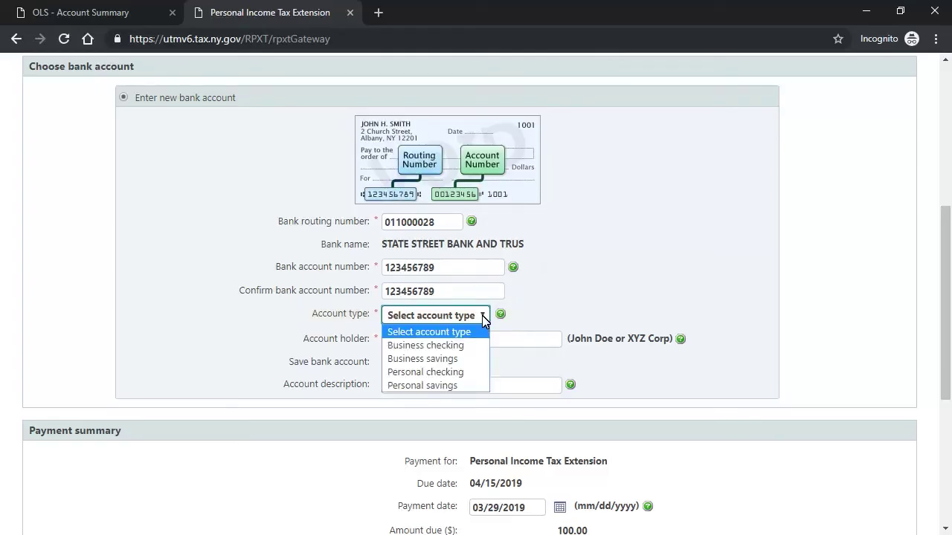
left_click(450, 371)
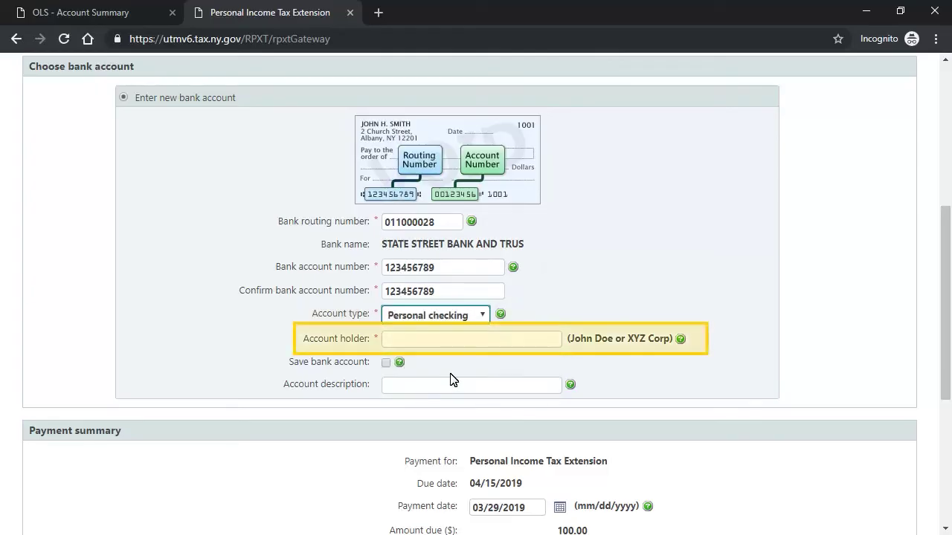
left_click(414, 342)
type("John")
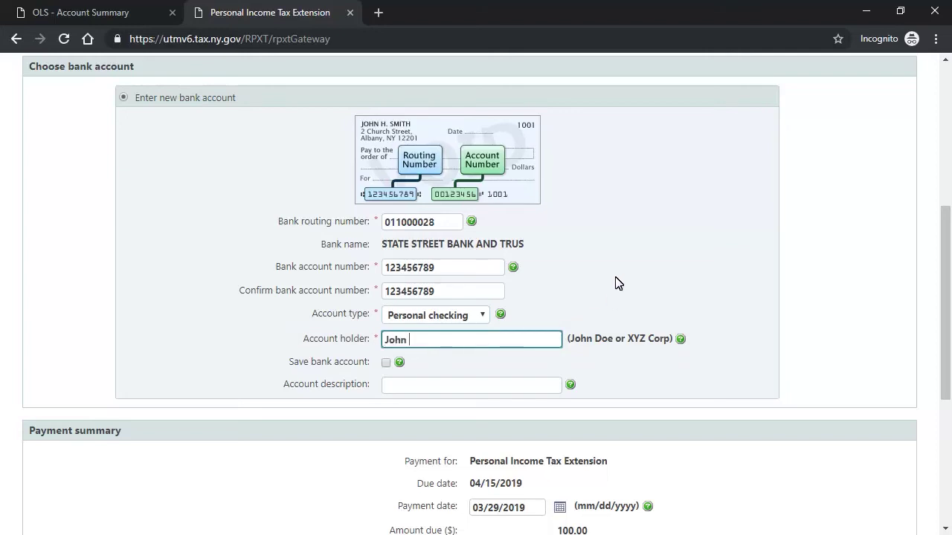
type(" Doe")
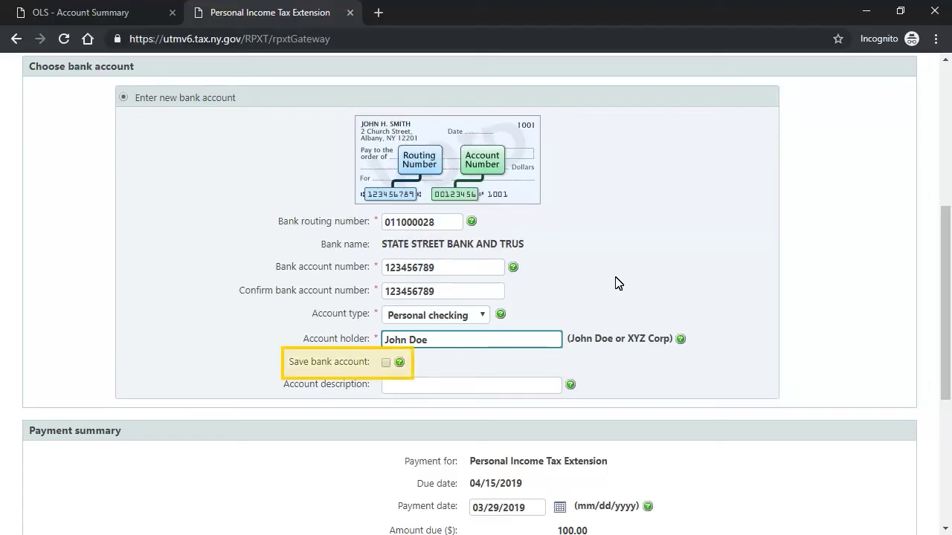
left_click(386, 363)
left_click(550, 385)
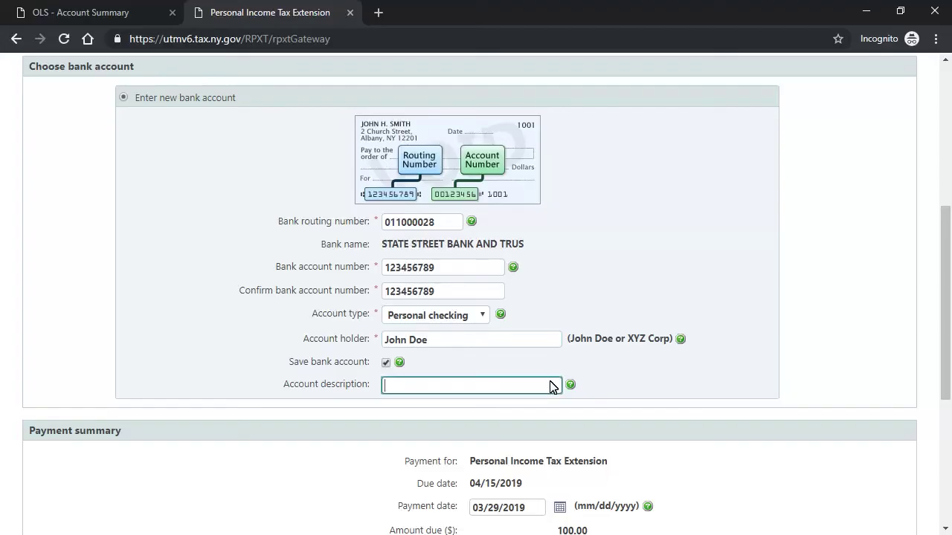
type("John's Checking")
type(" Account")
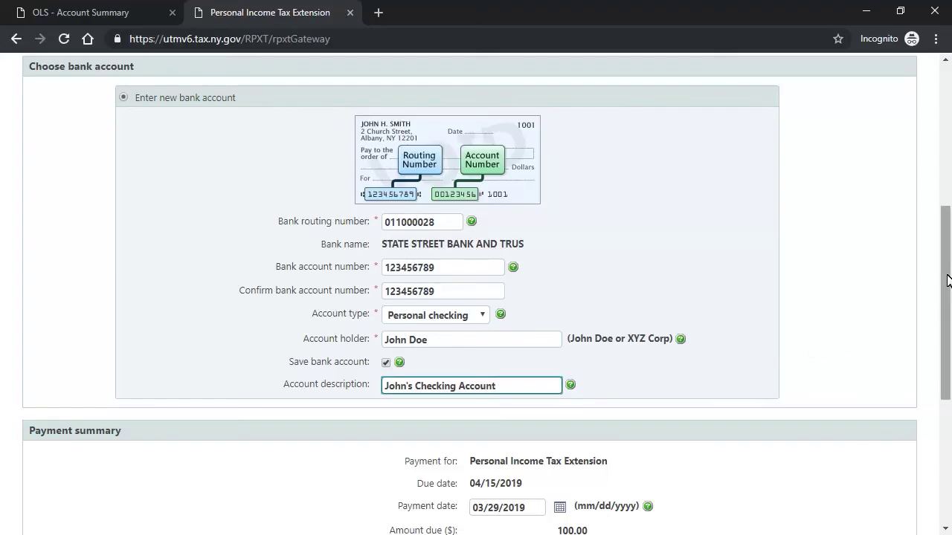
left_click_drag(947, 276, 948, 369)
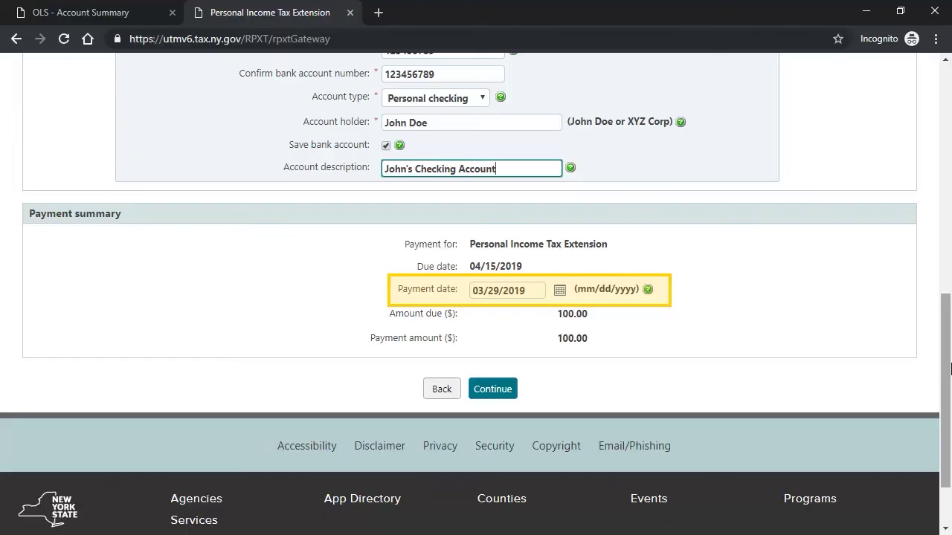
- Change the payment date to April 1, 2019 (04/01/2019) and continue to review
left_click(559, 290)
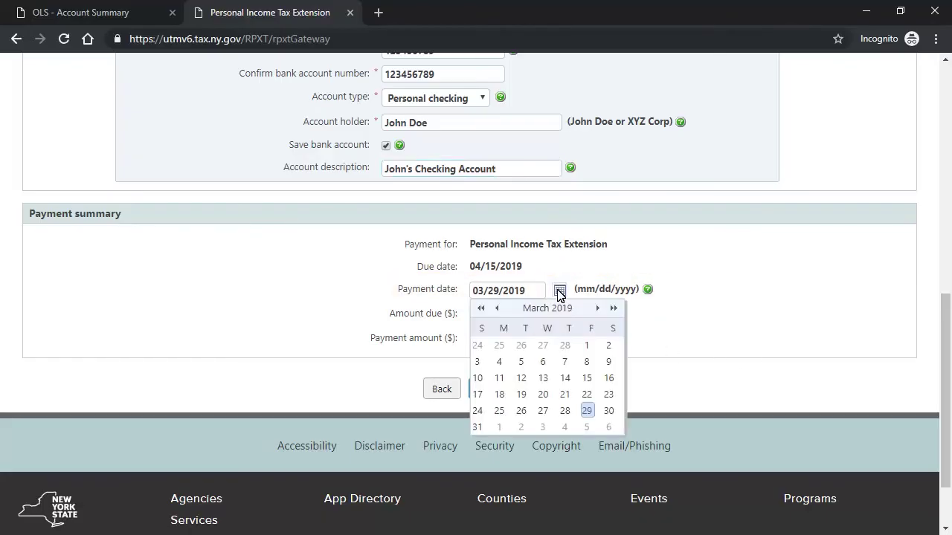
left_click(500, 428)
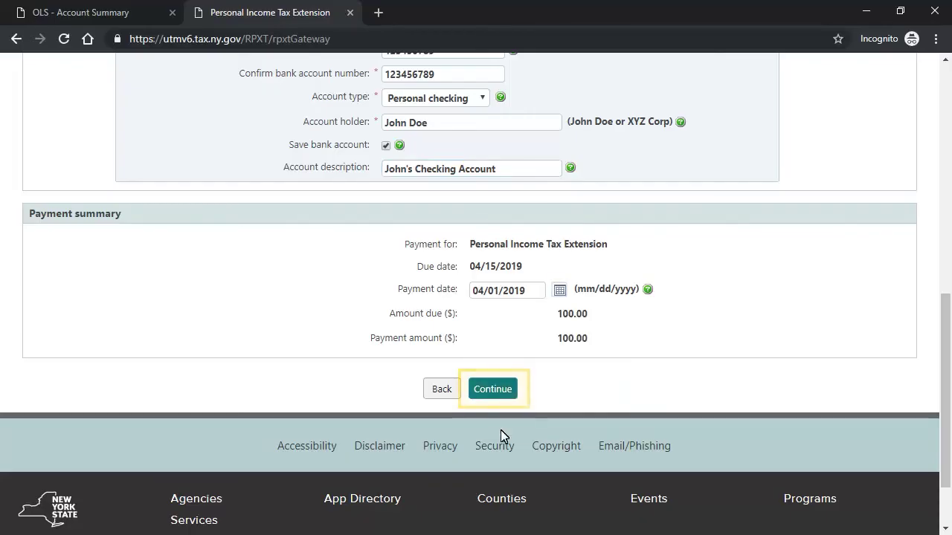
left_click(489, 392)
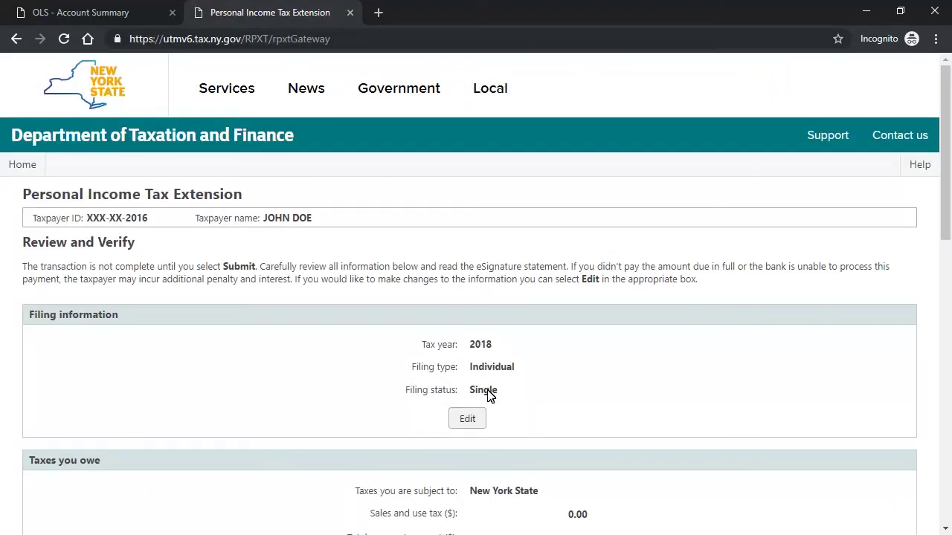
- Review the filing and payment details and eSignature statement, then submit the extension
left_click_drag(946, 112, 948, 155)
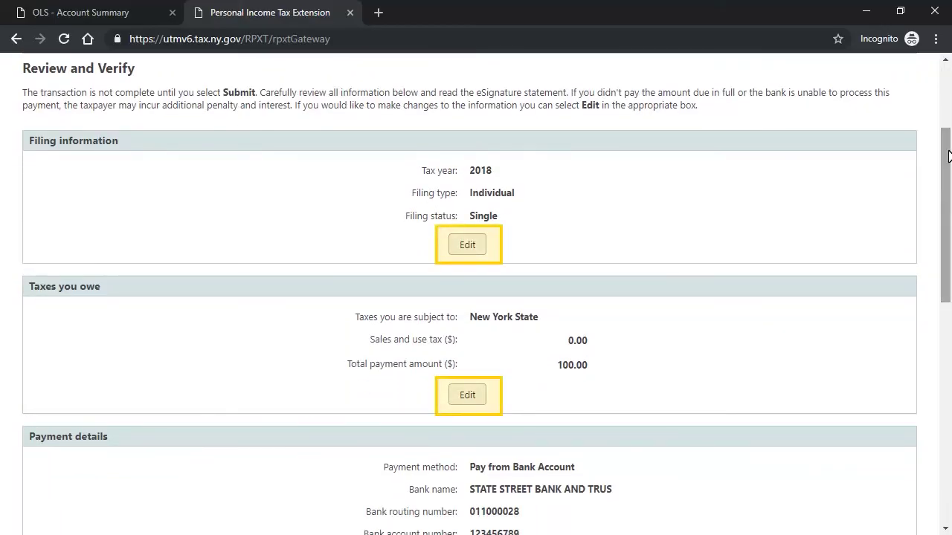
left_click_drag(948, 155, 949, 335)
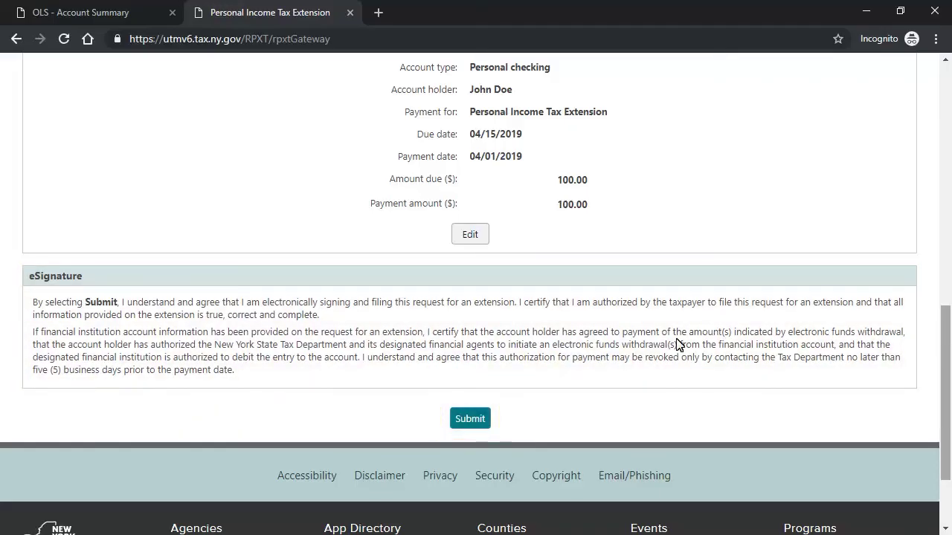
left_click(459, 415)
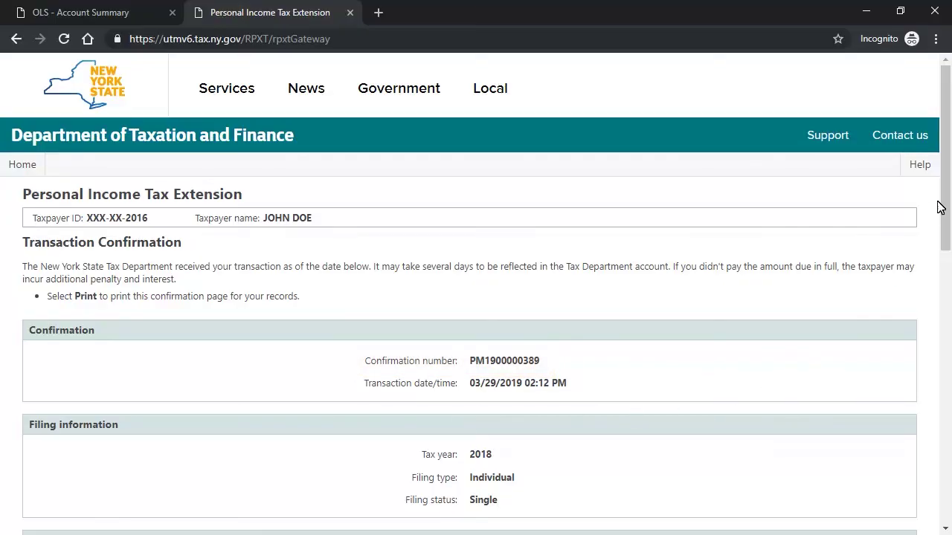
- Print the Transaction Confirmation page, then close the extension tab to reach the Account Summary
left_click_drag(947, 131, 948, 381)
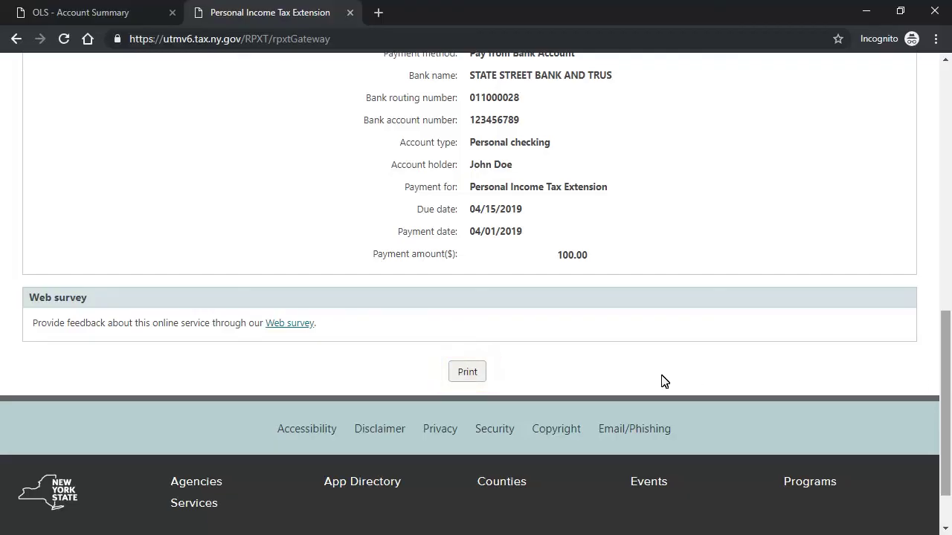
left_click(470, 378)
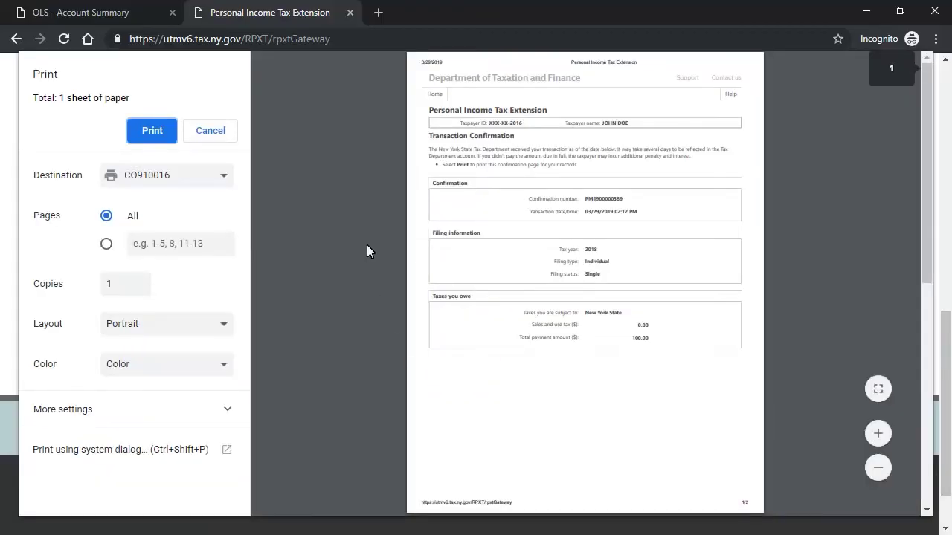
left_click(350, 13)
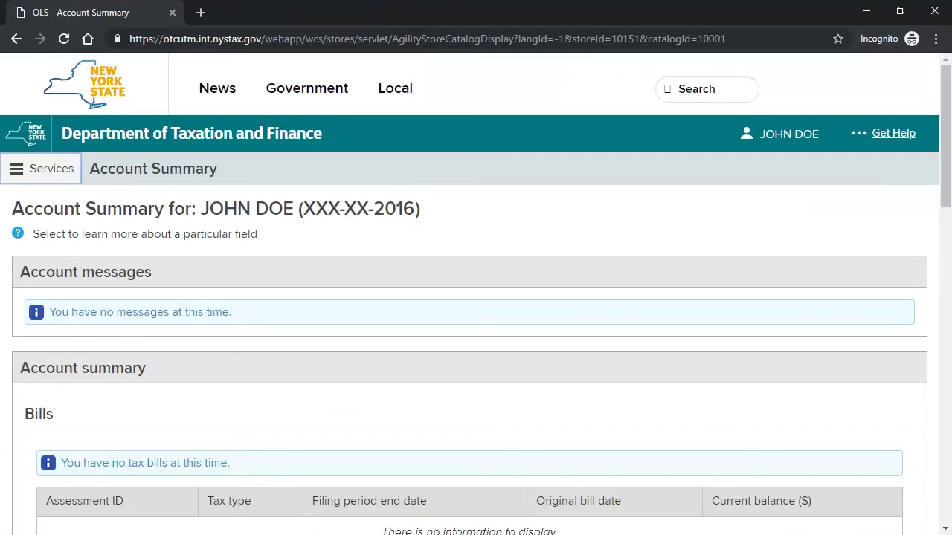